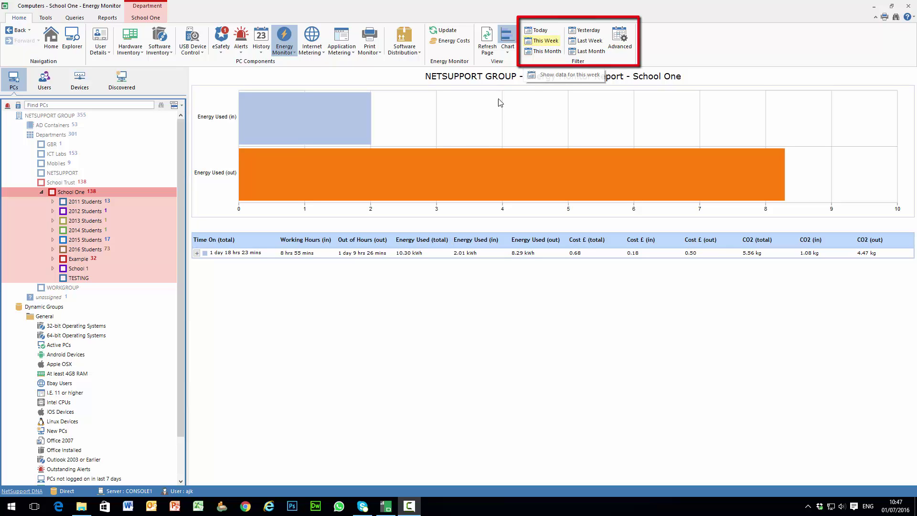
# - Expand the School One energy summary to list each PC, showing CONSOLE1 at 4.20 kWh of 10.30 kWh
pyautogui.moveTo(355, 129)
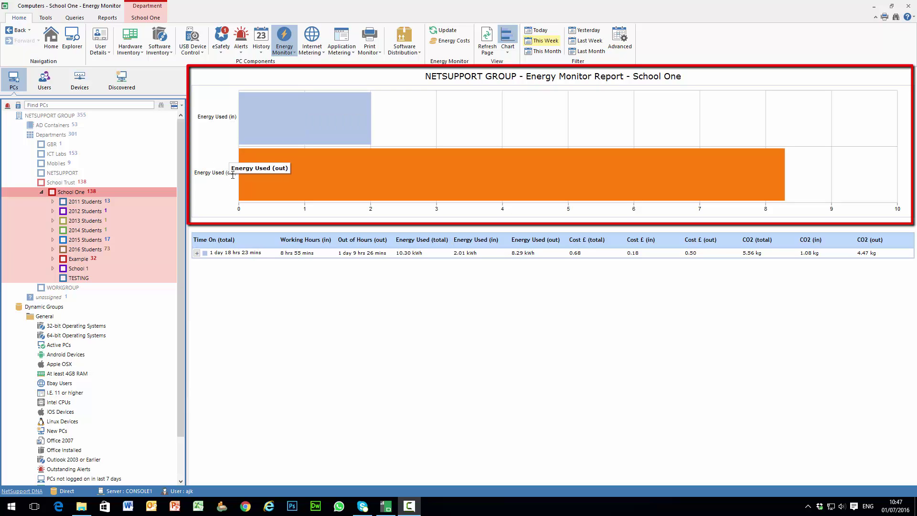
pyautogui.click(207, 252)
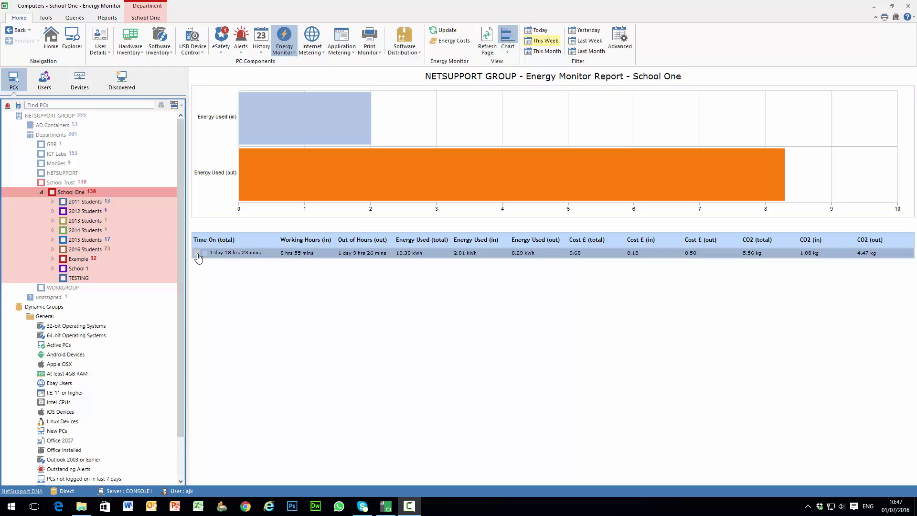
pyautogui.click(197, 255)
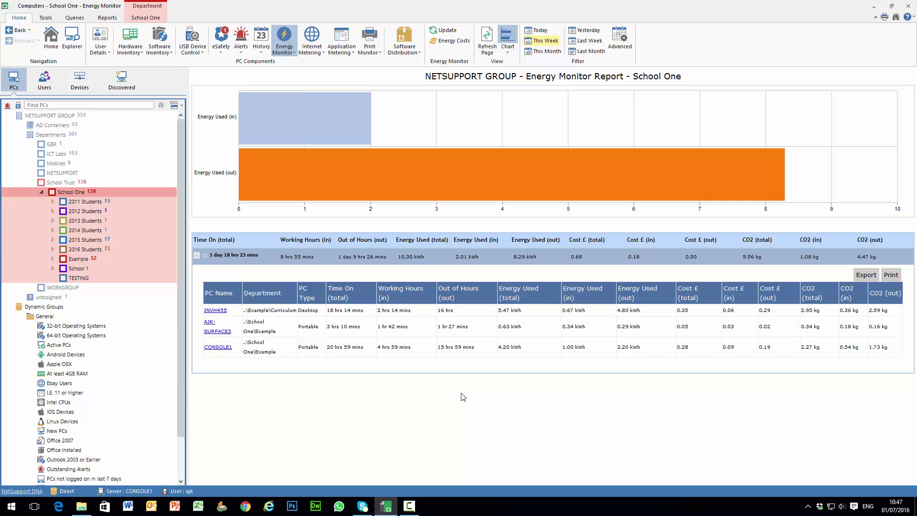
# - Select the Curriculum group under Example and open its Energy Monitor settings
pyautogui.click(293, 54)
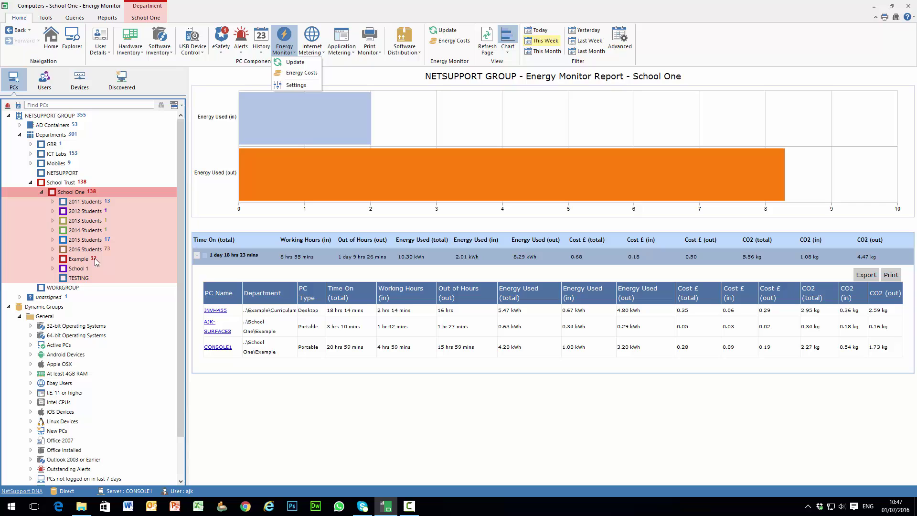
pyautogui.click(53, 259)
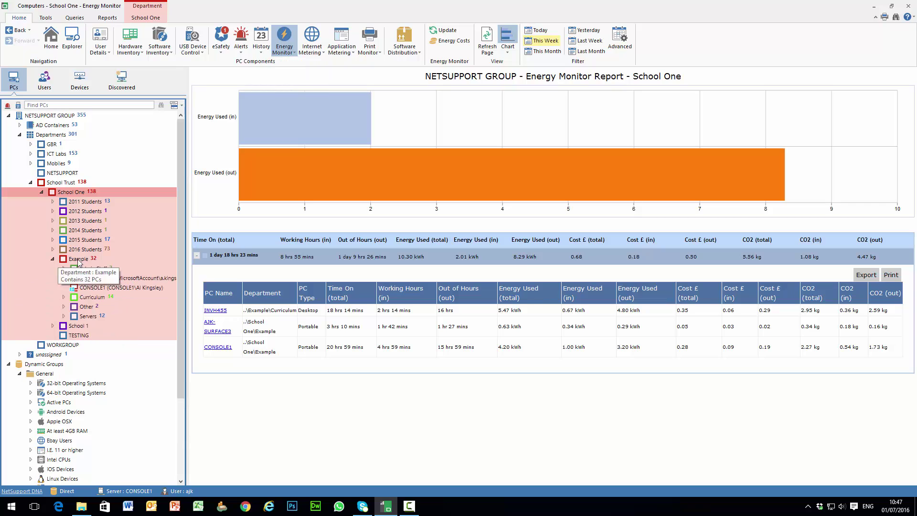
pyautogui.click(92, 298)
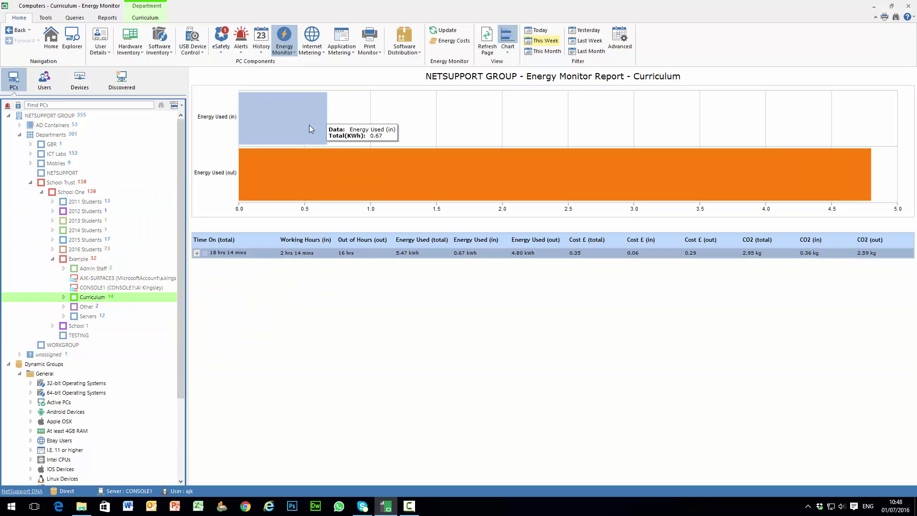
pyautogui.click(291, 53)
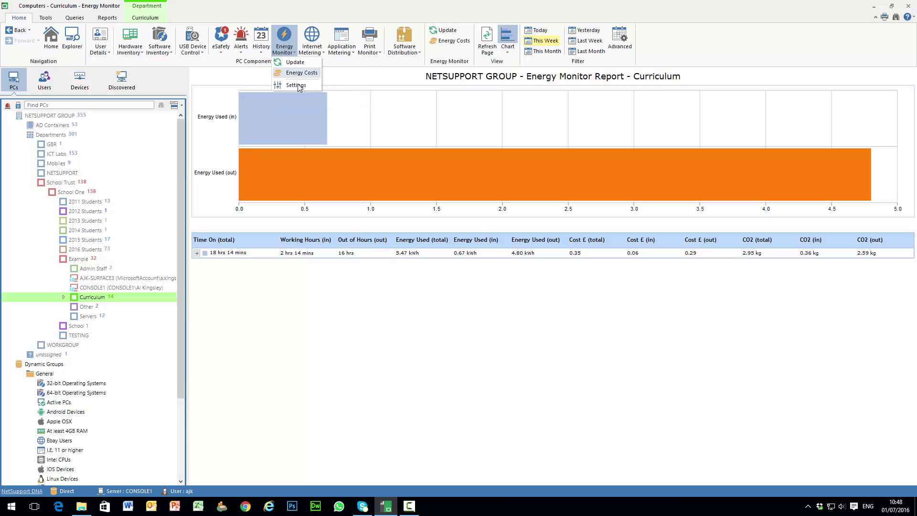
pyautogui.click(295, 87)
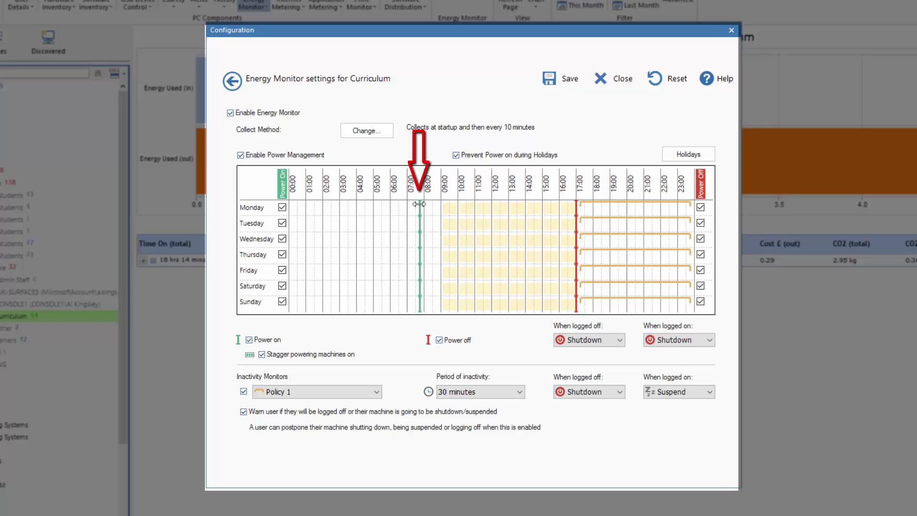
# - Untick Power On and Power Off for Saturday and Sunday in the Curriculum schedule
pyautogui.click(283, 285)
pyautogui.click(282, 301)
pyautogui.click(700, 285)
pyautogui.click(701, 301)
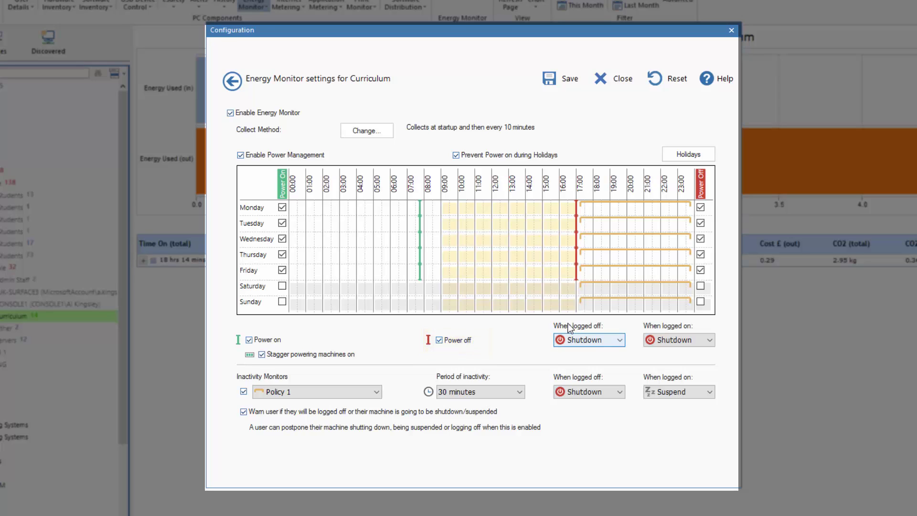
pyautogui.click(570, 343)
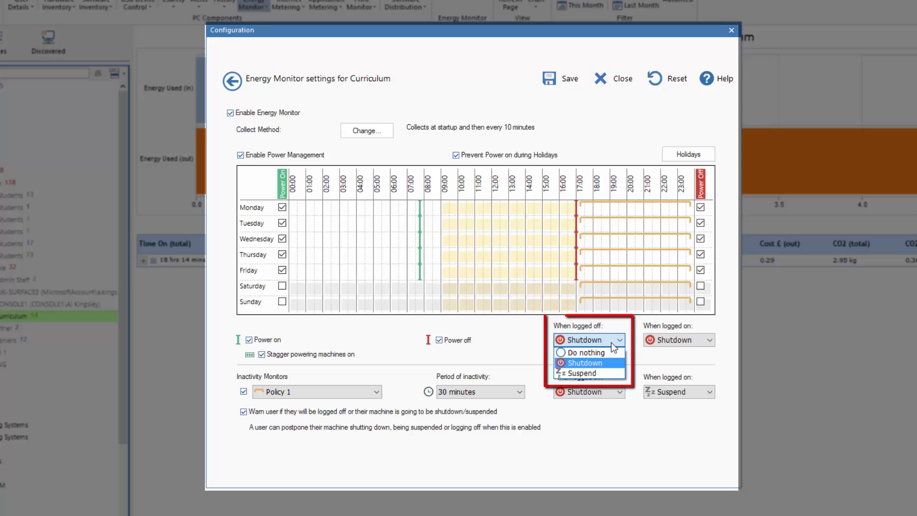
pyautogui.click(585, 362)
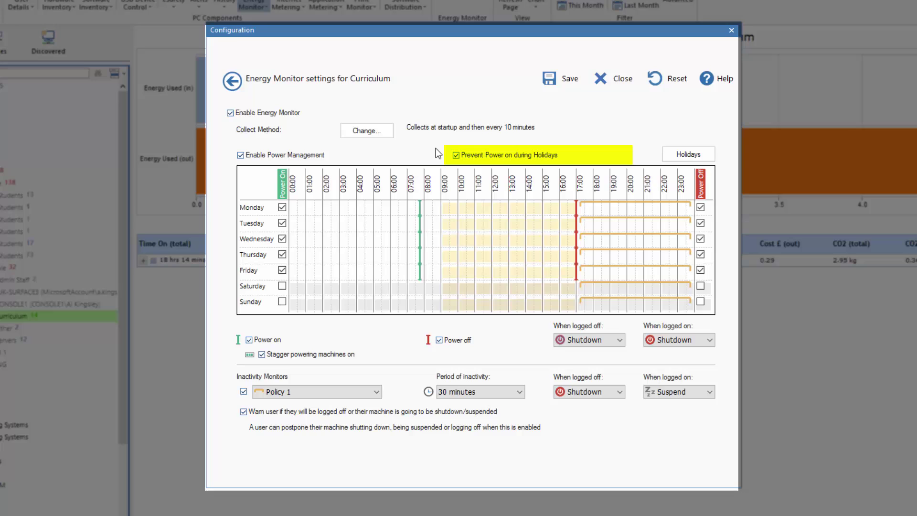
# - Check the three Holiday Periods, then close the configuration without saving changes
pyautogui.click(688, 156)
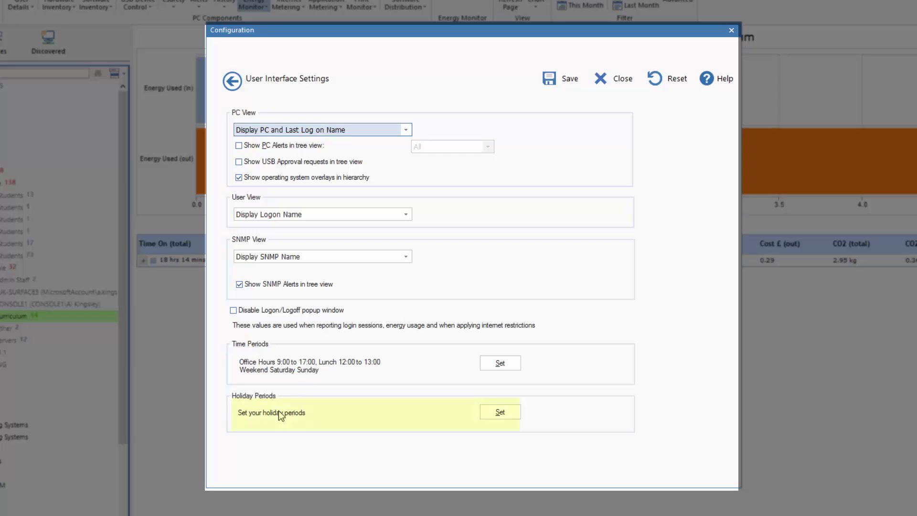
pyautogui.click(497, 414)
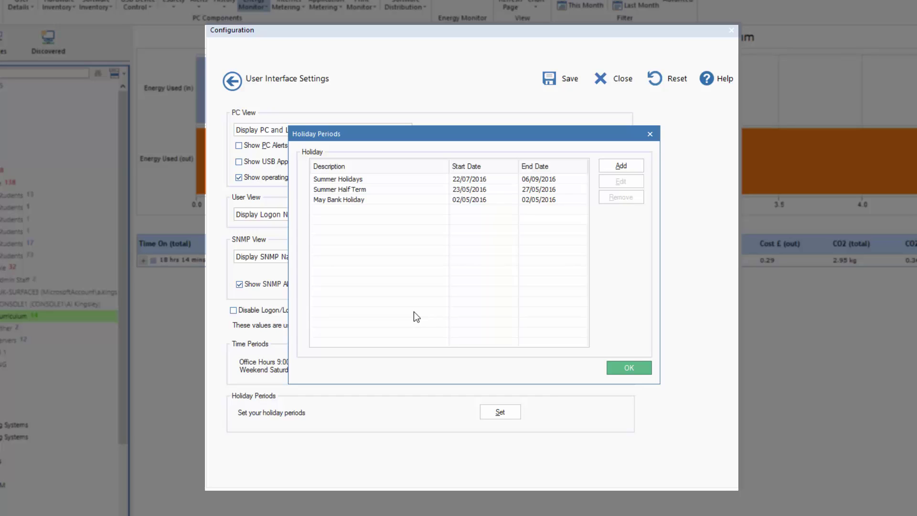
pyautogui.click(628, 368)
pyautogui.click(617, 79)
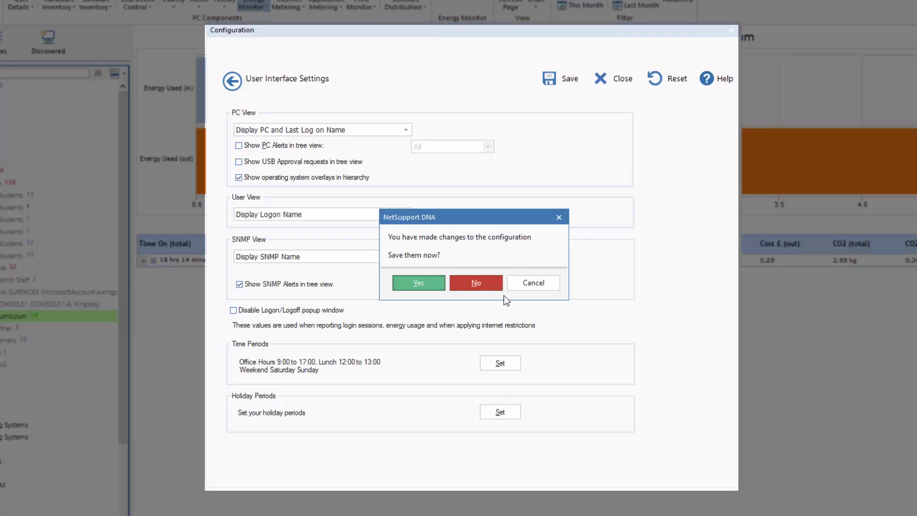
pyautogui.click(479, 284)
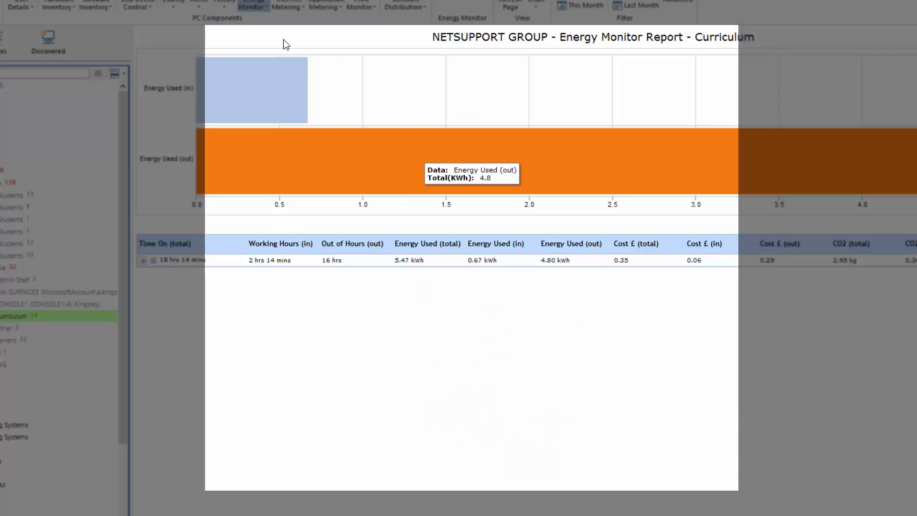
# - Open Energy Monitor > Settings again for the Curriculum group
pyautogui.click(252, 6)
pyautogui.click(270, 48)
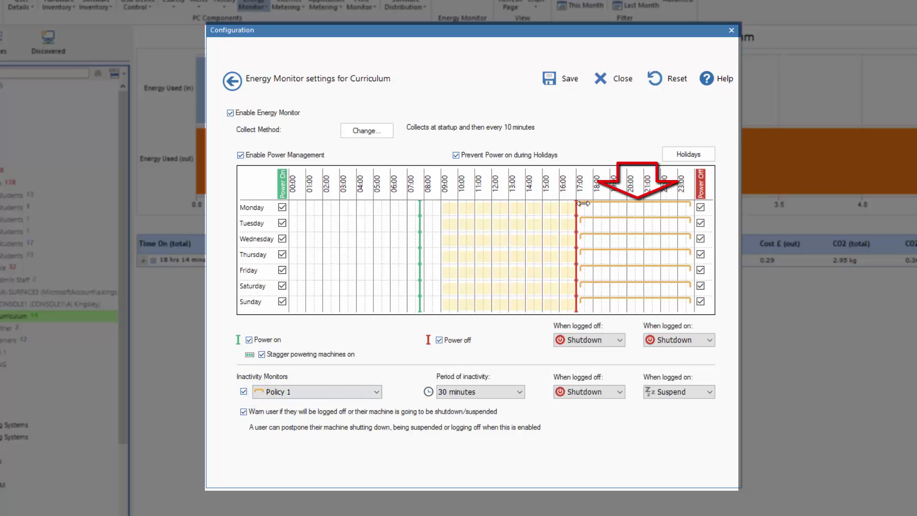
pyautogui.click(458, 394)
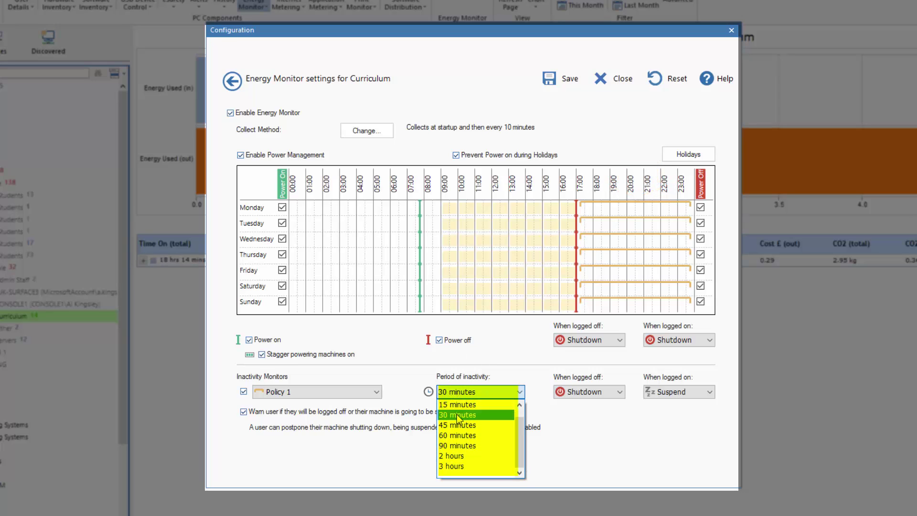
pyautogui.click(454, 414)
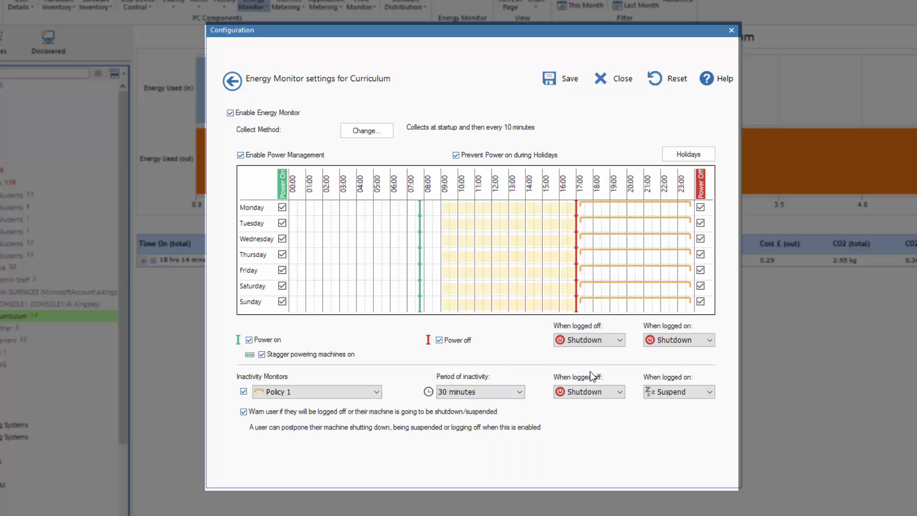
pyautogui.click(583, 393)
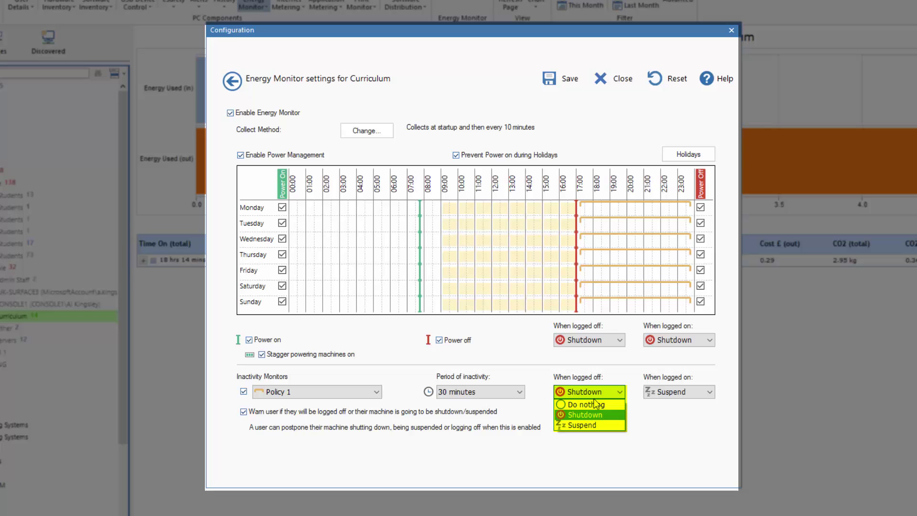
pyautogui.click(582, 413)
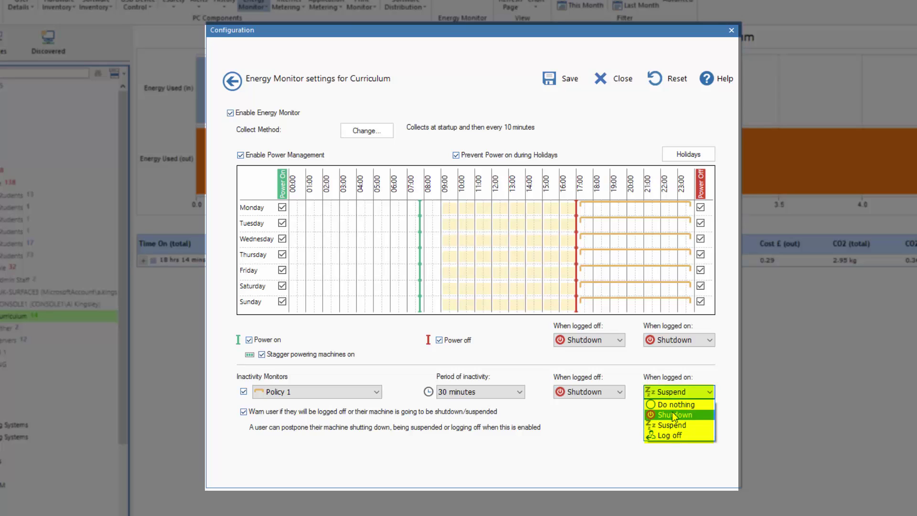
pyautogui.click(707, 393)
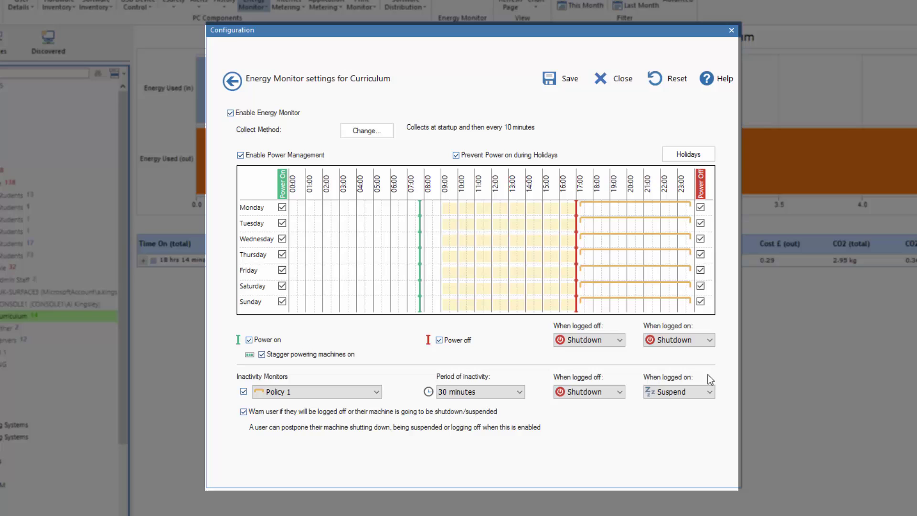
# - Activate inactivity Policy 2 from 08:00 to 17:00 daily with a 60-minute inactivity period
pyautogui.click(376, 392)
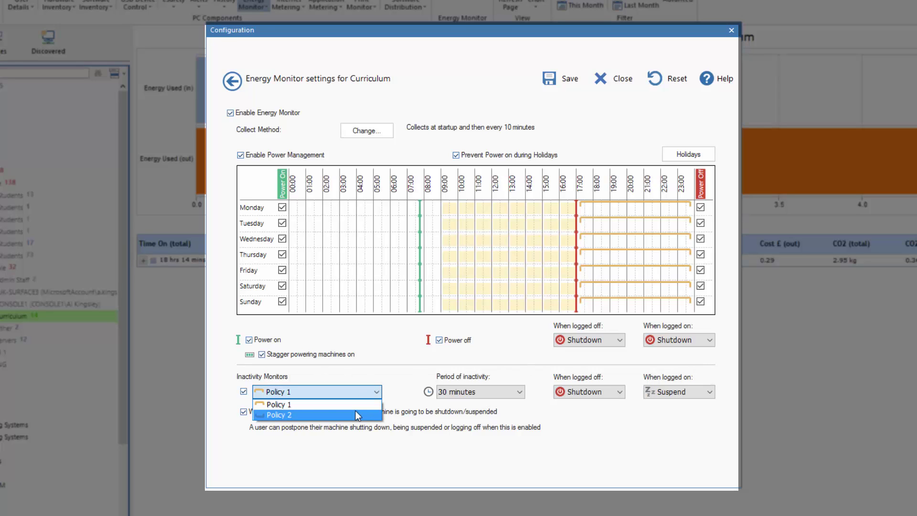
pyautogui.click(356, 412)
pyautogui.click(244, 392)
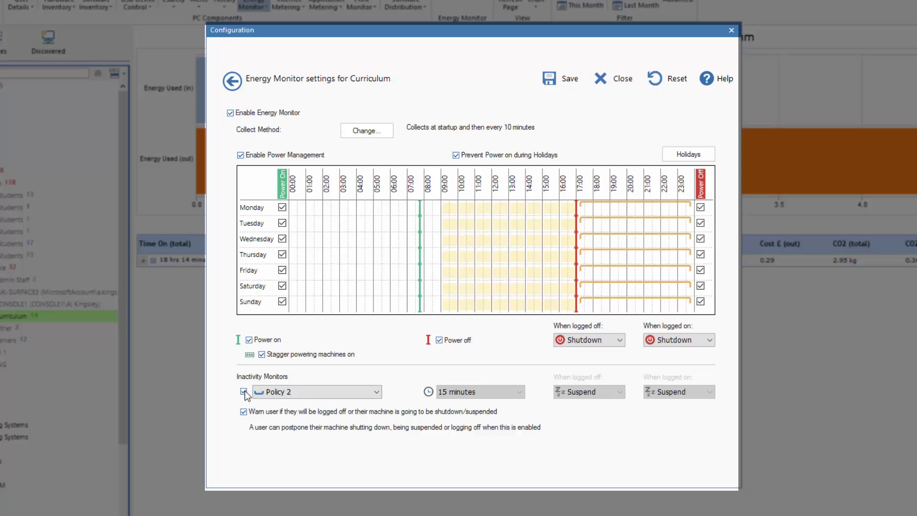
pyautogui.moveTo(617, 218); pyautogui.dragTo(579, 213)
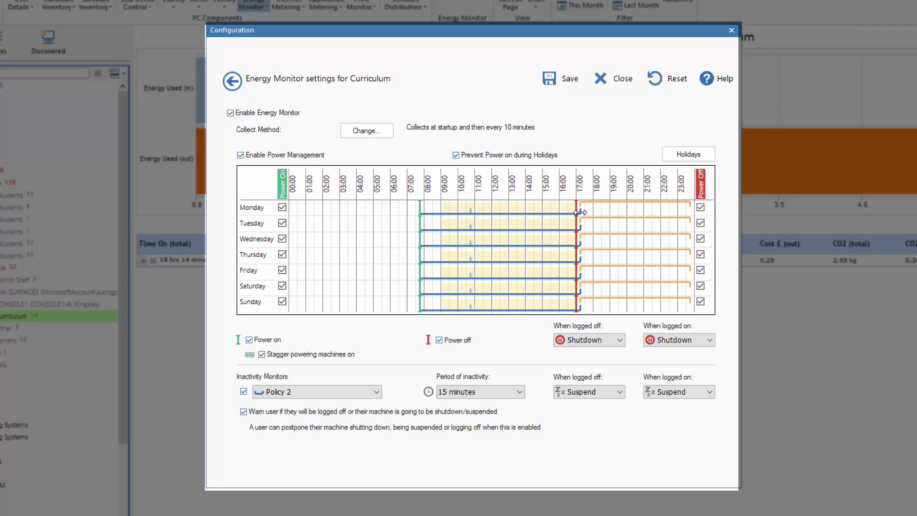
pyautogui.click(463, 394)
pyautogui.click(469, 436)
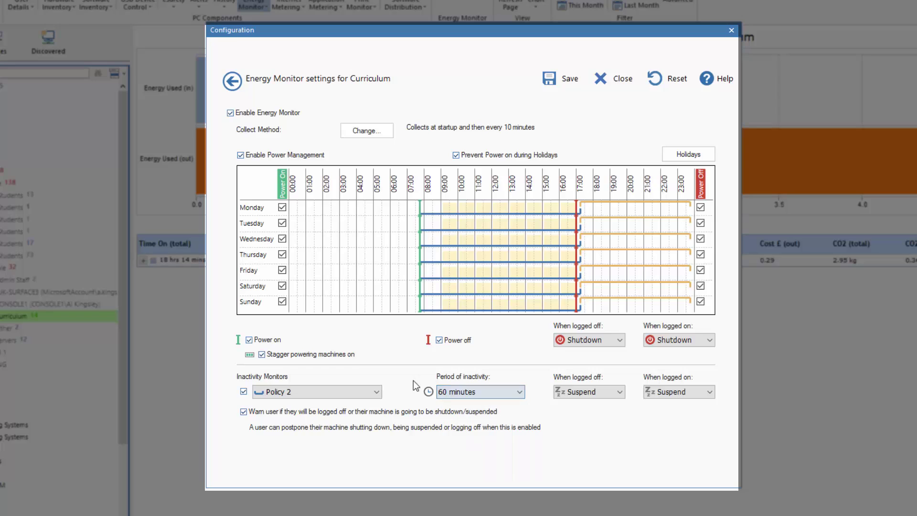